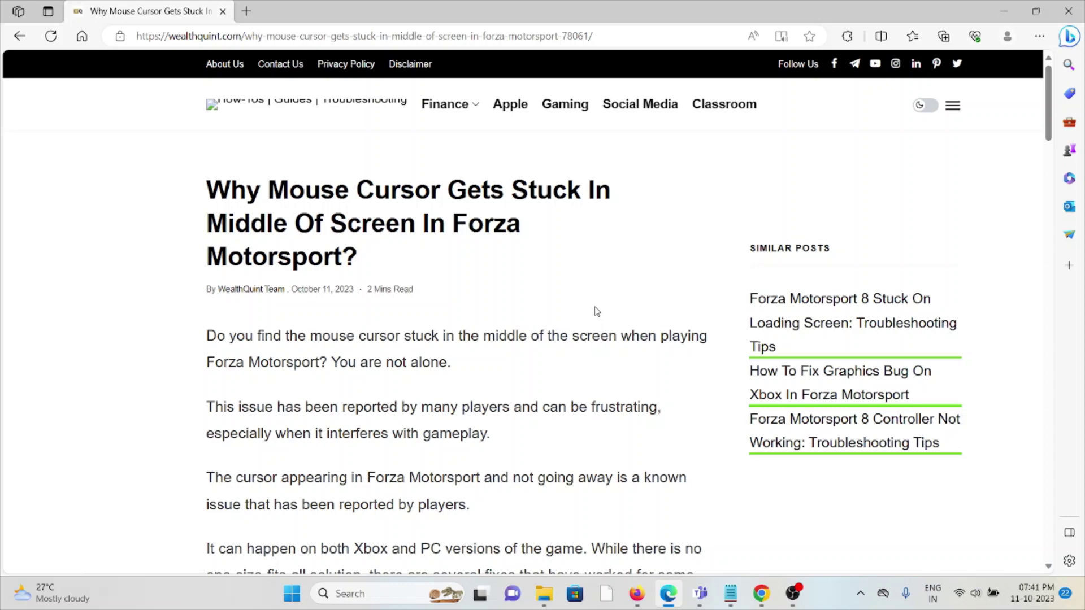
pyautogui.scroll(-2, 595, 311)
pyautogui.scroll(-1, 595, 311)
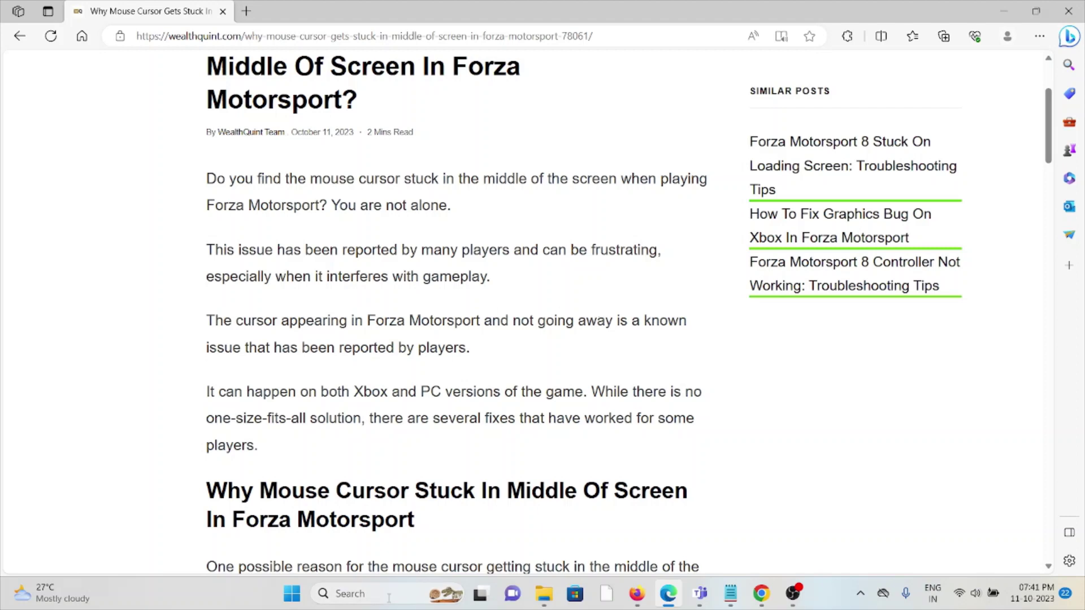
pyautogui.scroll(-2, 596, 312)
pyautogui.scroll(-1, 596, 311)
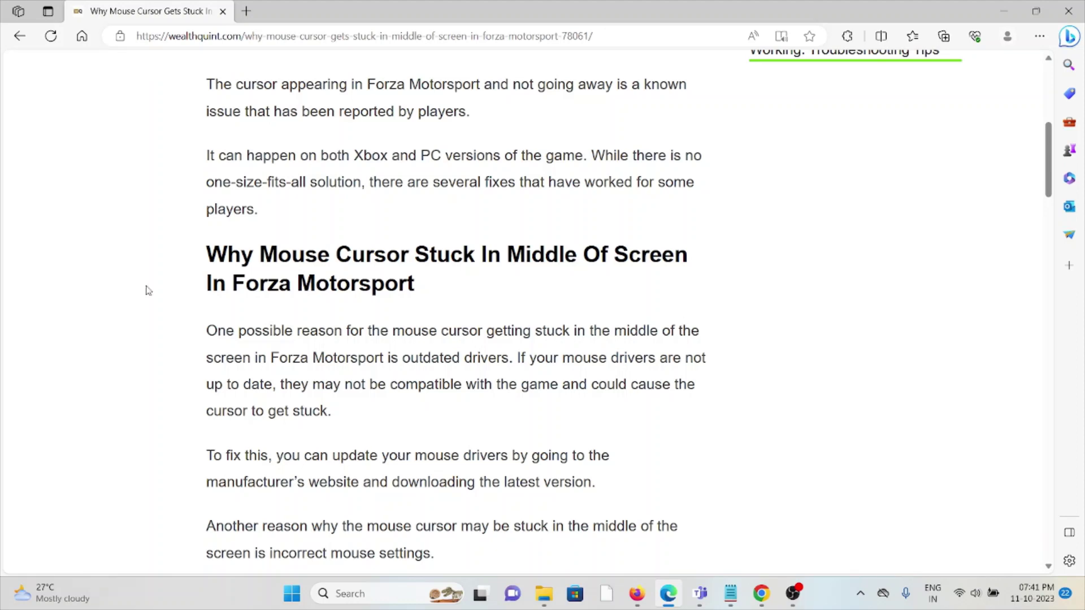
pyautogui.scroll(-3, 404, 330)
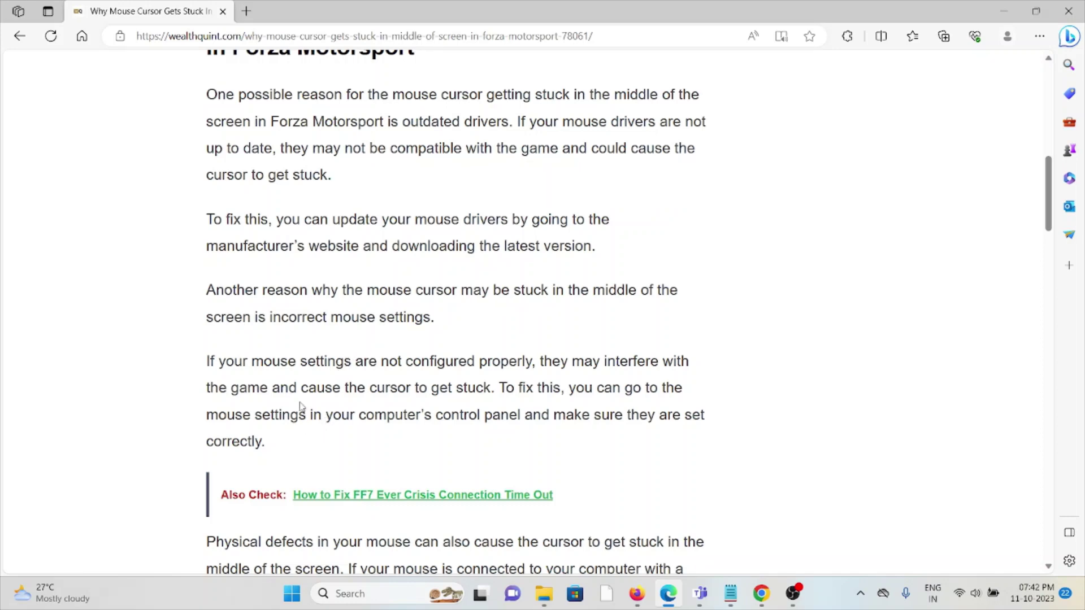
pyautogui.scroll(-1, 302, 410)
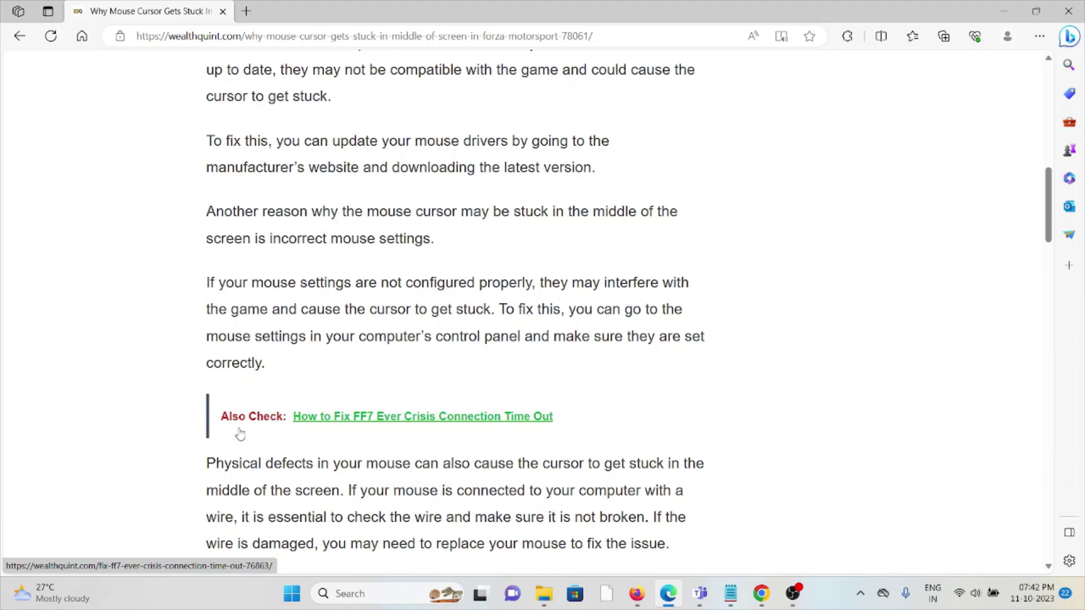
pyautogui.scroll(-2, 241, 435)
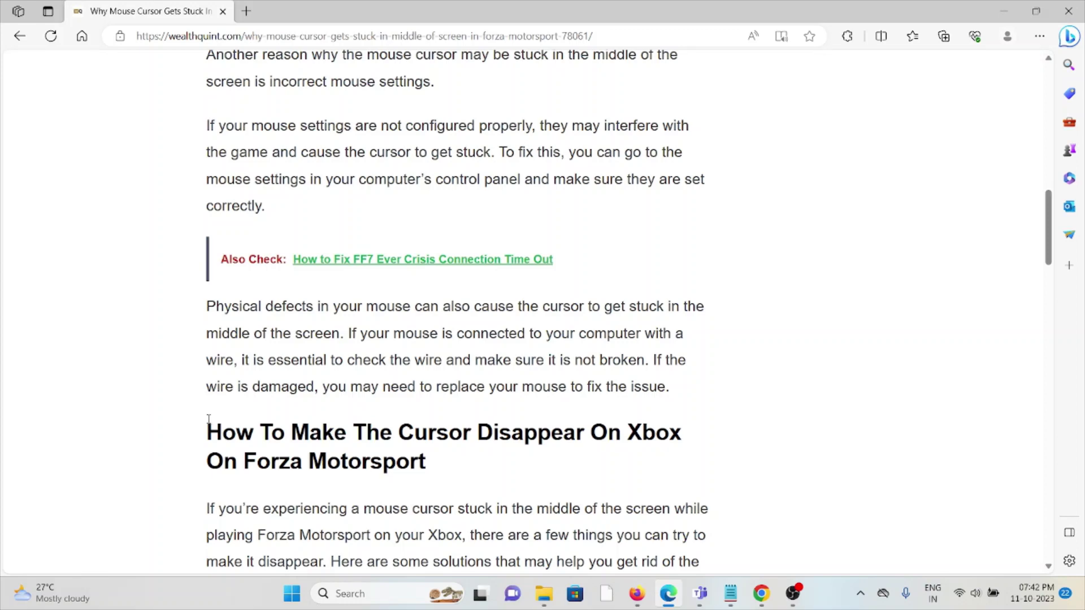
pyautogui.scroll(-3, 209, 420)
pyautogui.scroll(-2, 208, 421)
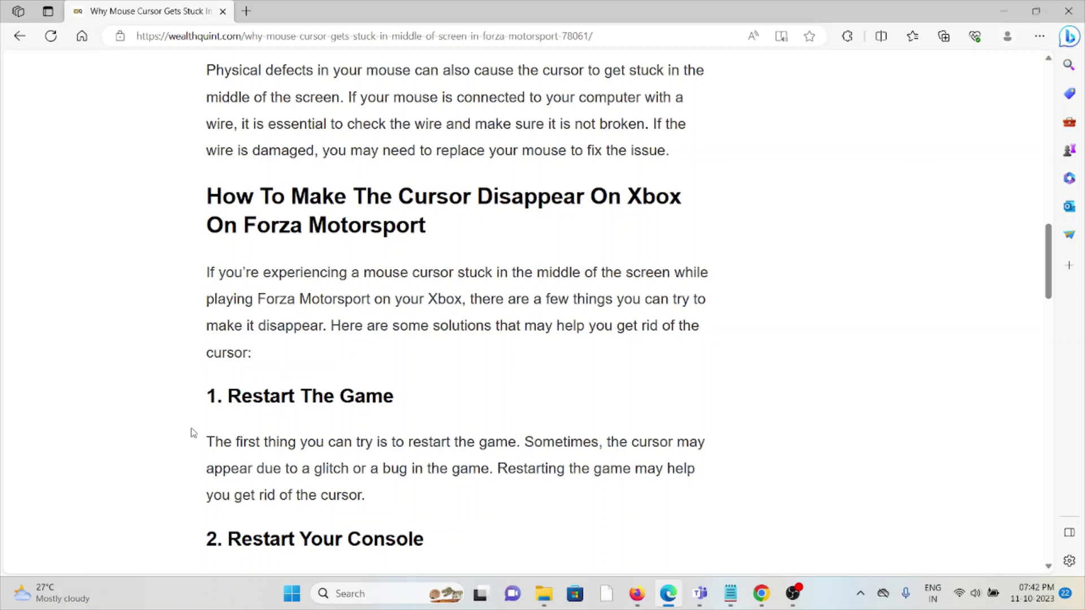
pyautogui.scroll(-2, 246, 449)
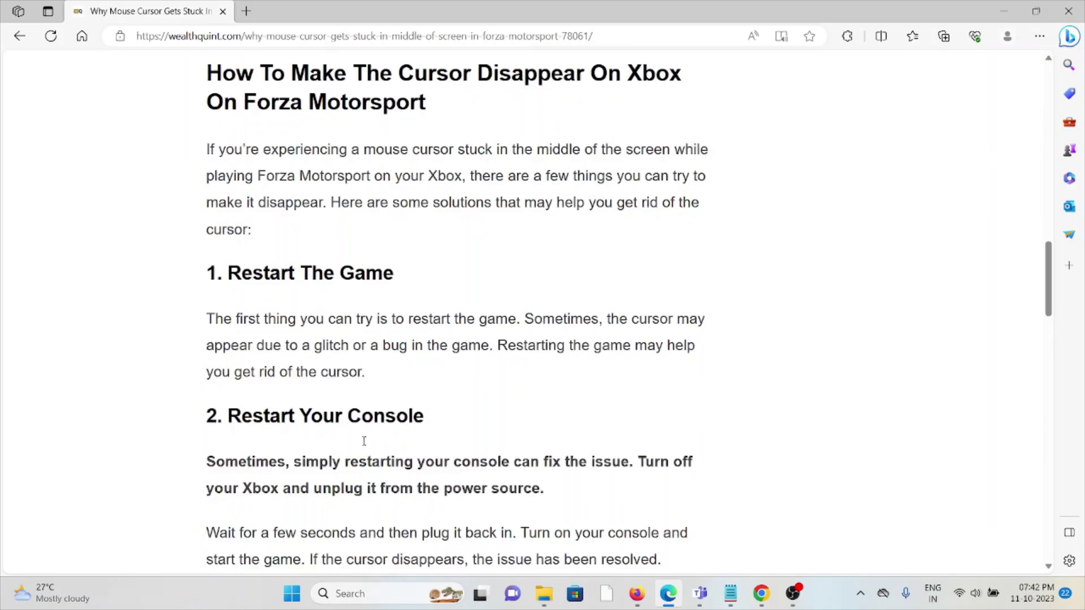
pyautogui.scroll(-2, 246, 450)
pyautogui.scroll(-1, 246, 449)
pyautogui.scroll(-2, 364, 442)
pyautogui.scroll(-1, 363, 441)
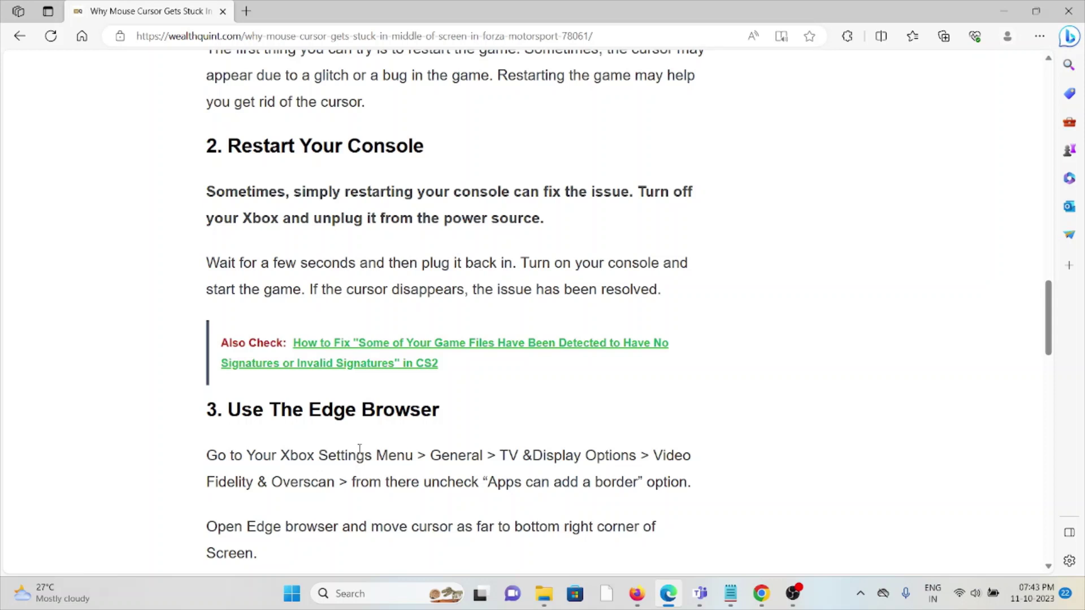
pyautogui.scroll(-3, 360, 449)
pyautogui.scroll(-3, 363, 462)
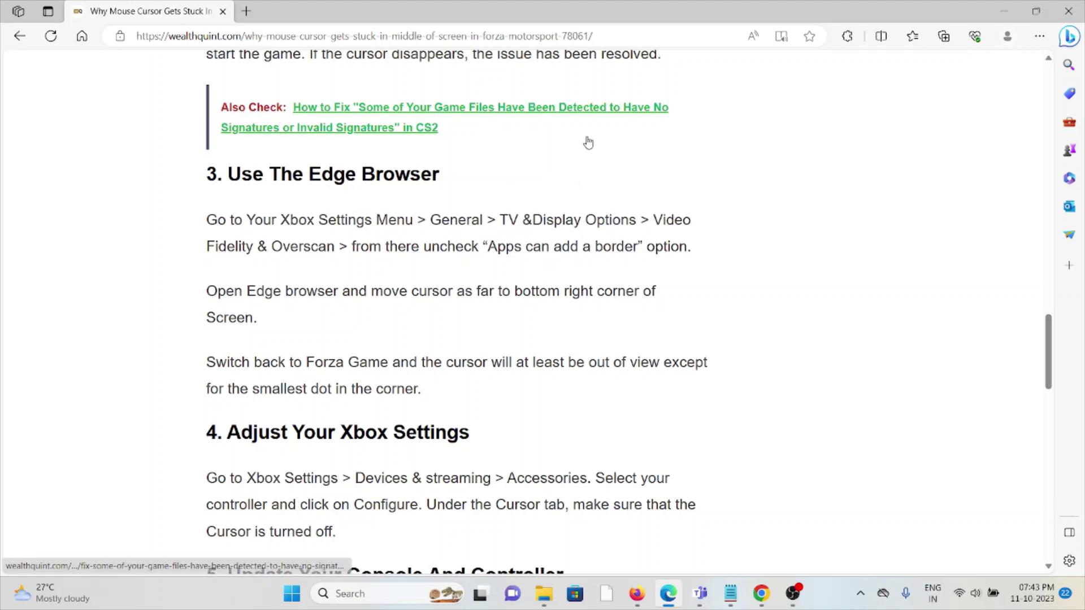
pyautogui.scroll(-3, 584, 144)
pyautogui.scroll(-3, 588, 134)
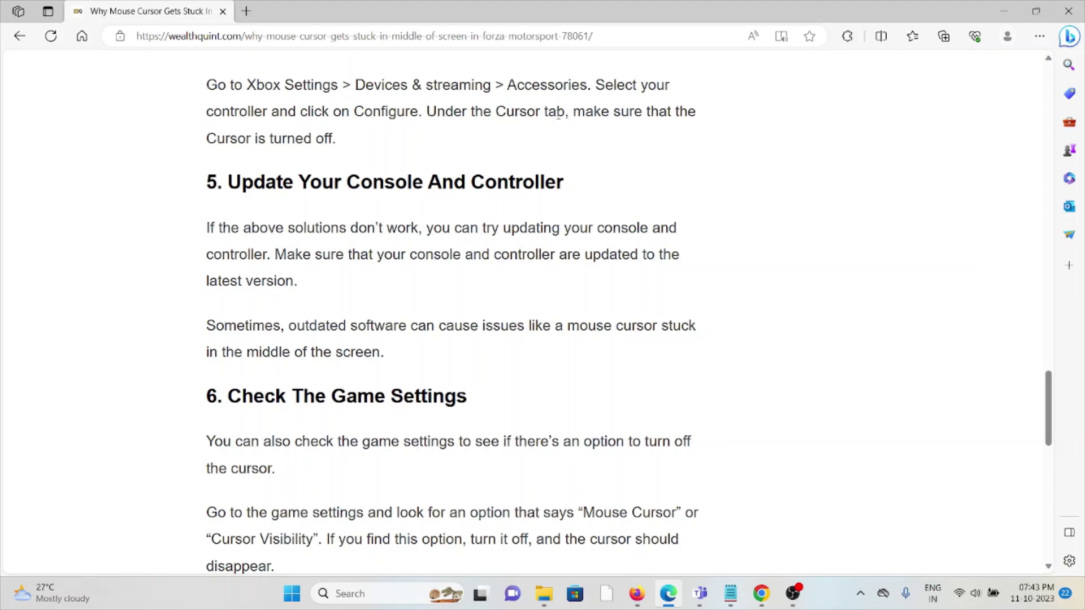
pyautogui.scroll(-2, 560, 100)
pyautogui.scroll(-1, 560, 100)
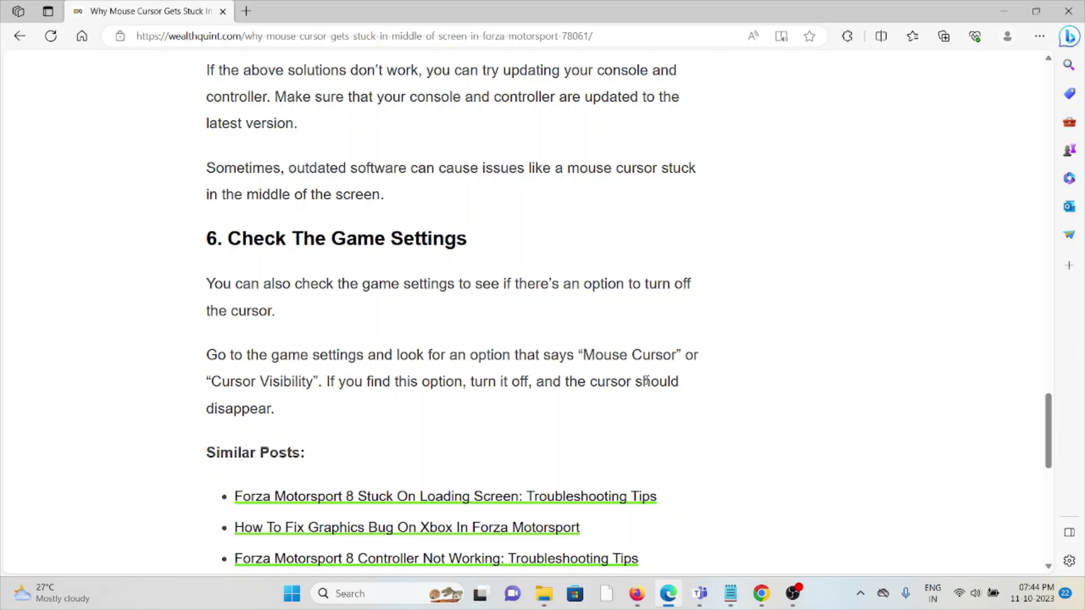
pyautogui.scroll(-5, 645, 378)
pyautogui.scroll(-5, 646, 378)
pyautogui.scroll(6, 704, 279)
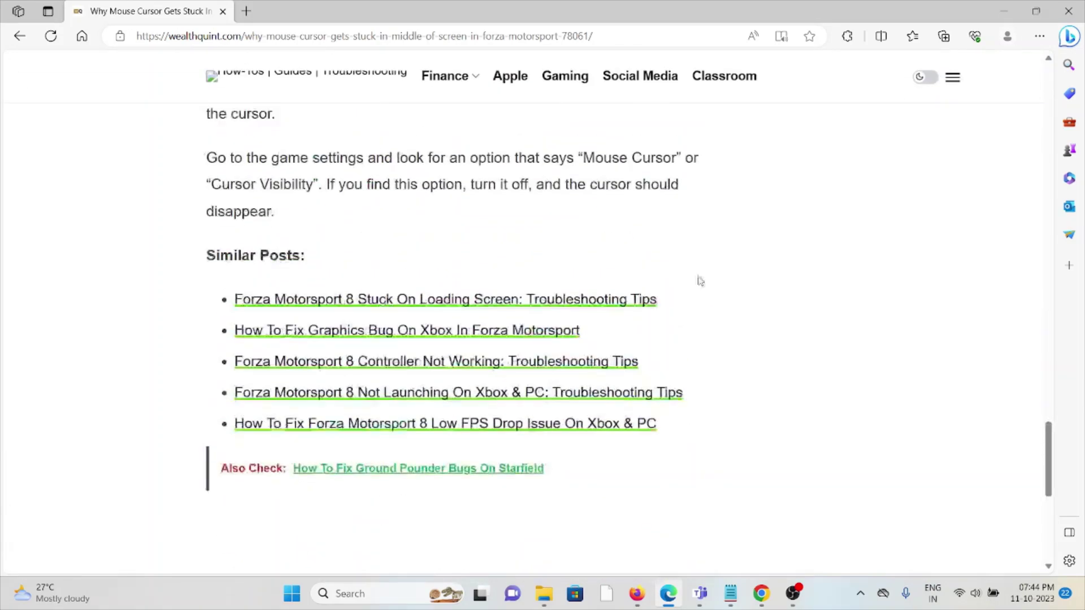
pyautogui.scroll(5, 986, 429)
pyautogui.scroll(-5, 986, 429)
pyautogui.scroll(-1, 1017, 441)
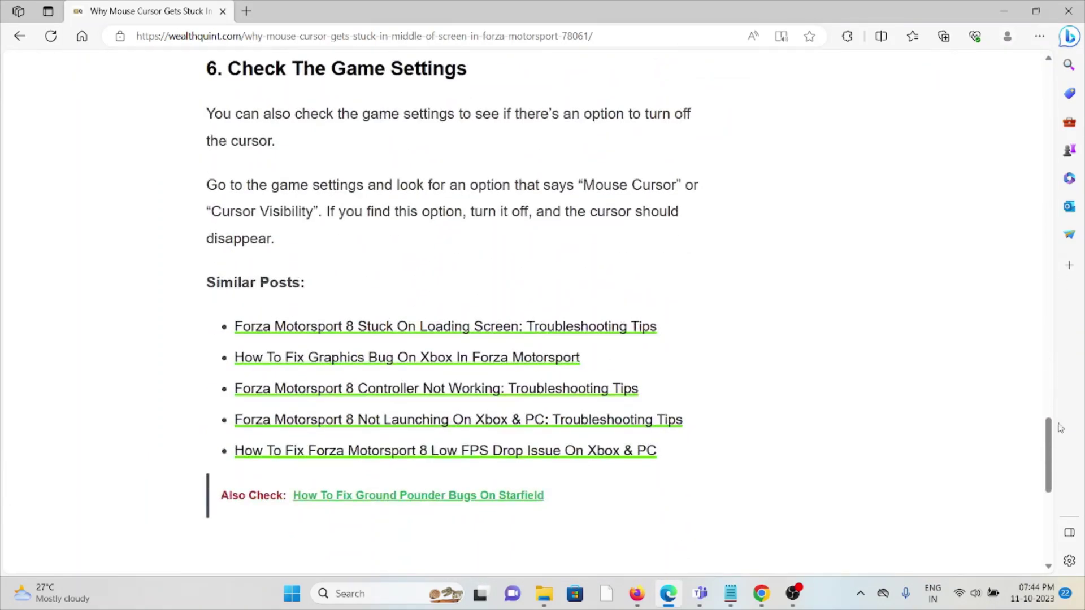
pyautogui.moveTo(1050, 479); pyautogui.dragTo(1050, 77)
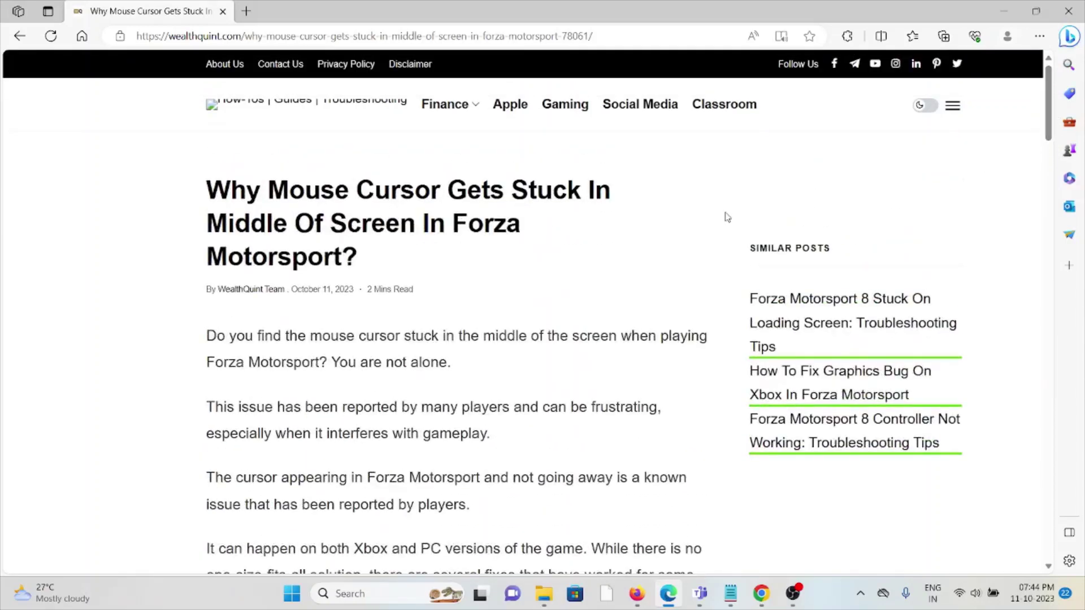